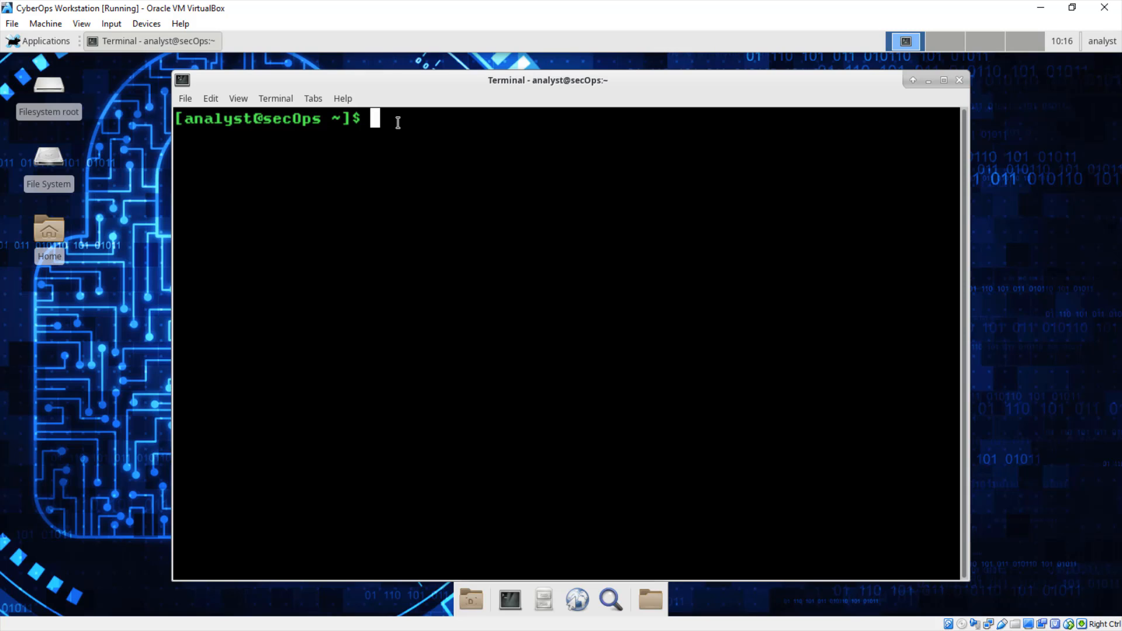
# Step: List the contents of lab.support.files in long format and return to the parent directory with cd .
pyautogui.write('cd l')
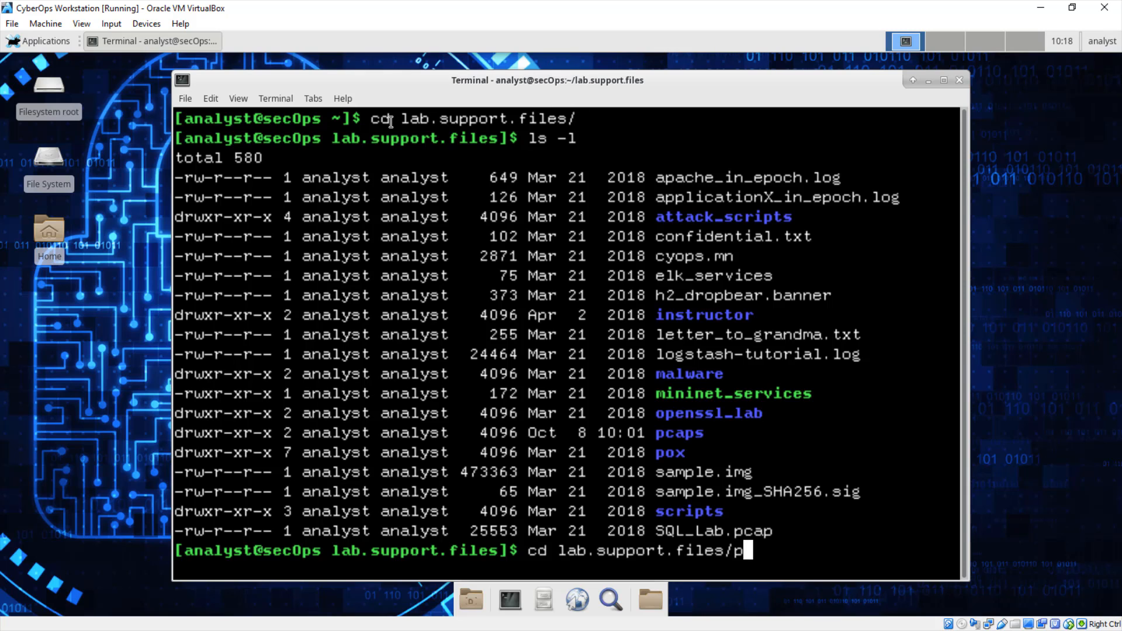
pyautogui.press('BackSpace')
pyautogui.press('BackSpace')
pyautogui.press('BackSpace')
pyautogui.press('BackSpace')
pyautogui.press('BackSpace')
pyautogui.press('BackSpace')
pyautogui.press('BackSpace')
pyautogui.press('BackSpace')
pyautogui.press('BackSpace')
pyautogui.press('BackSpace')
pyautogui.press('BackSpace')
pyautogui.press('BackSpace')
pyautogui.press('BackSpace')
pyautogui.press('BackSpace')
pyautogui.press('BackSpace')
pyautogui.press('BackSpace')
pyautogui.press('BackSpace')
pyautogui.press('BackSpace')
pyautogui.write('..')
pyautogui.press('Return')
# Step: Change to the lab.support.files/pcaps/ directory and list its contents in long format with ls -l
pyautogui.write('cd lab.support.files/')
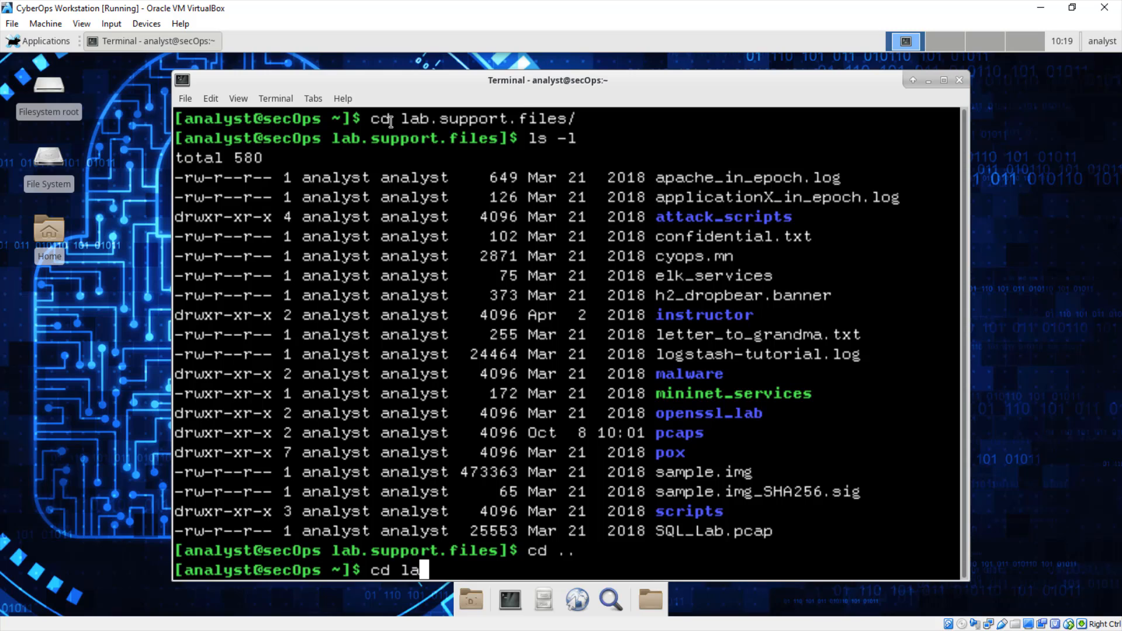
pyautogui.press('Tab')
pyautogui.write('pc')
pyautogui.press('Tab')
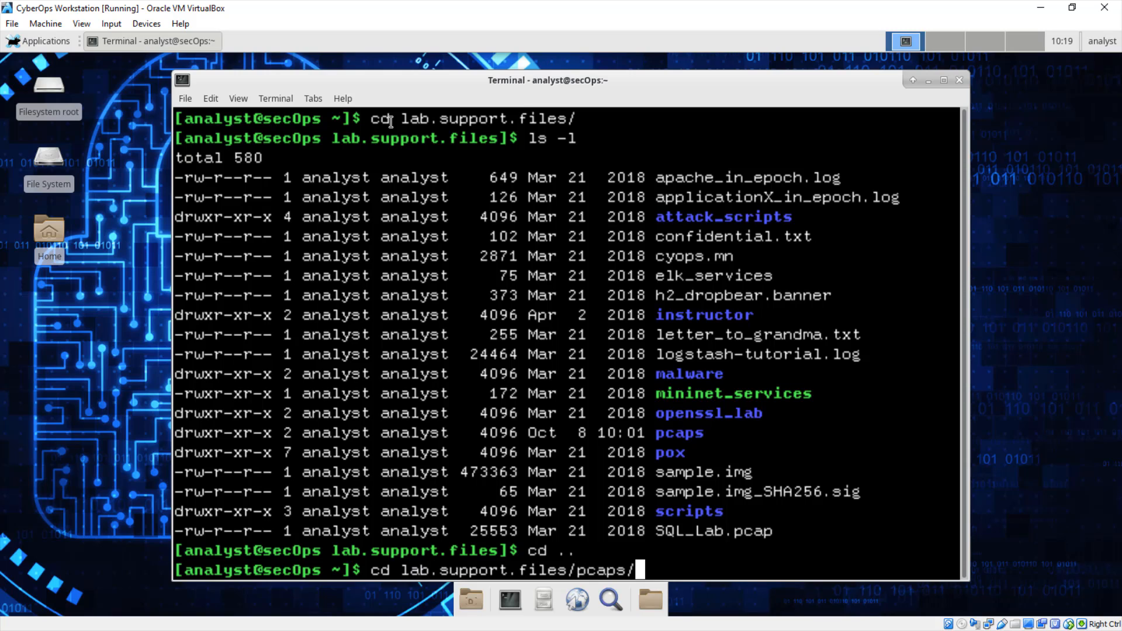
pyautogui.press('Return')
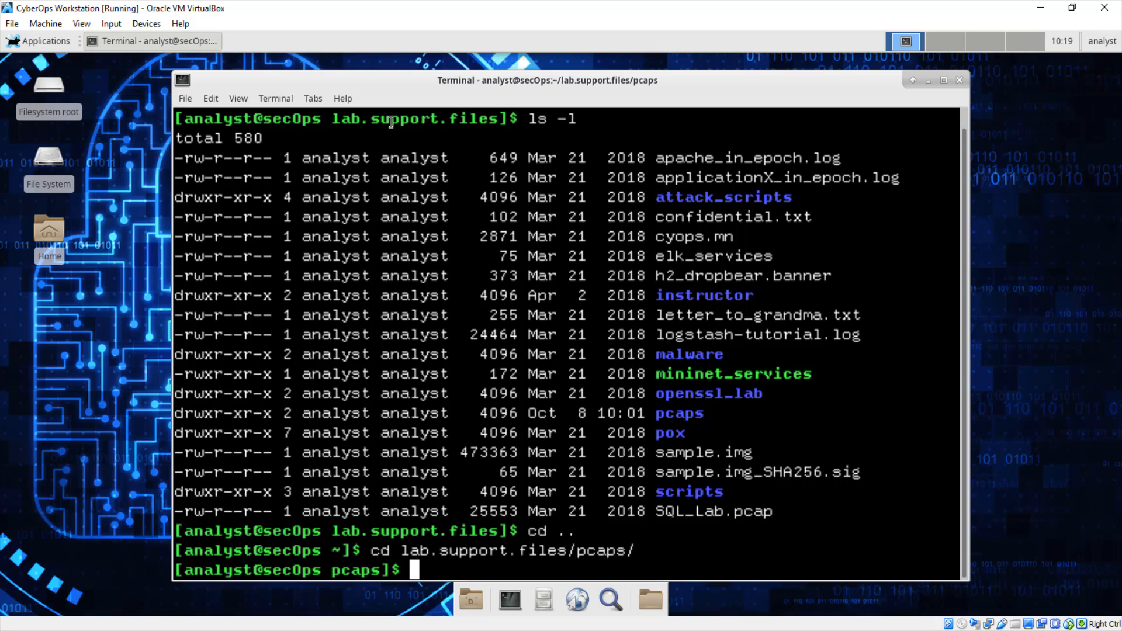
pyautogui.write('ls -')
pyautogui.write('l')
pyautogui.press('Return')
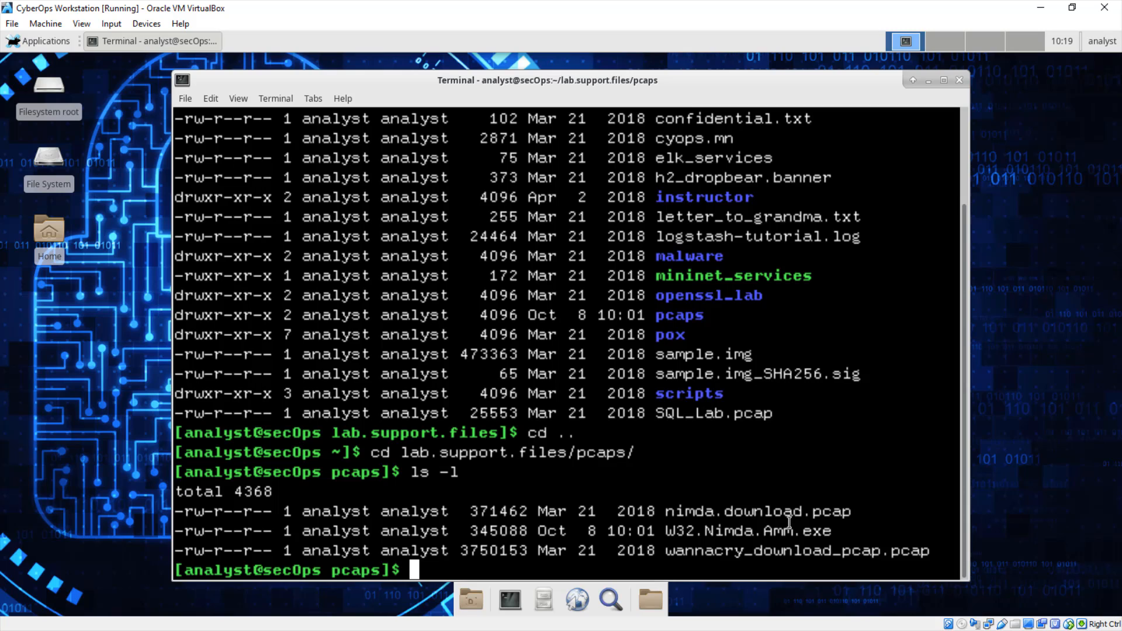
# Step: Highlight the names W32.Nimda.Amm.exe and nimda.download.pcap in the directory listing, and clear the selection
pyautogui.moveTo(837, 532); pyautogui.dragTo(666, 530)
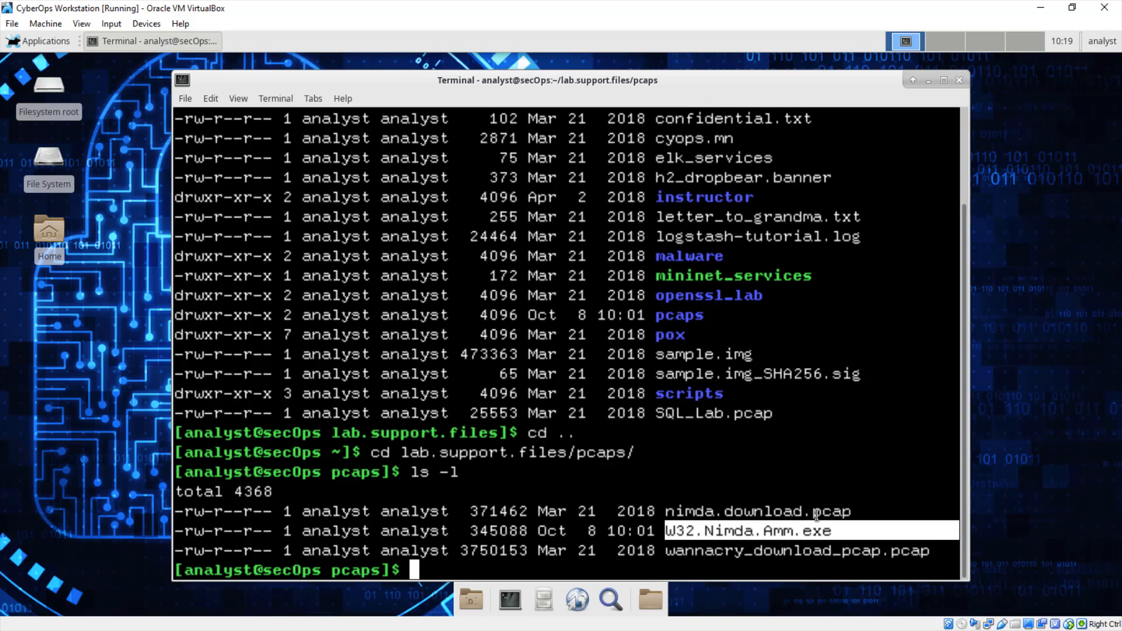
pyautogui.click(842, 512)
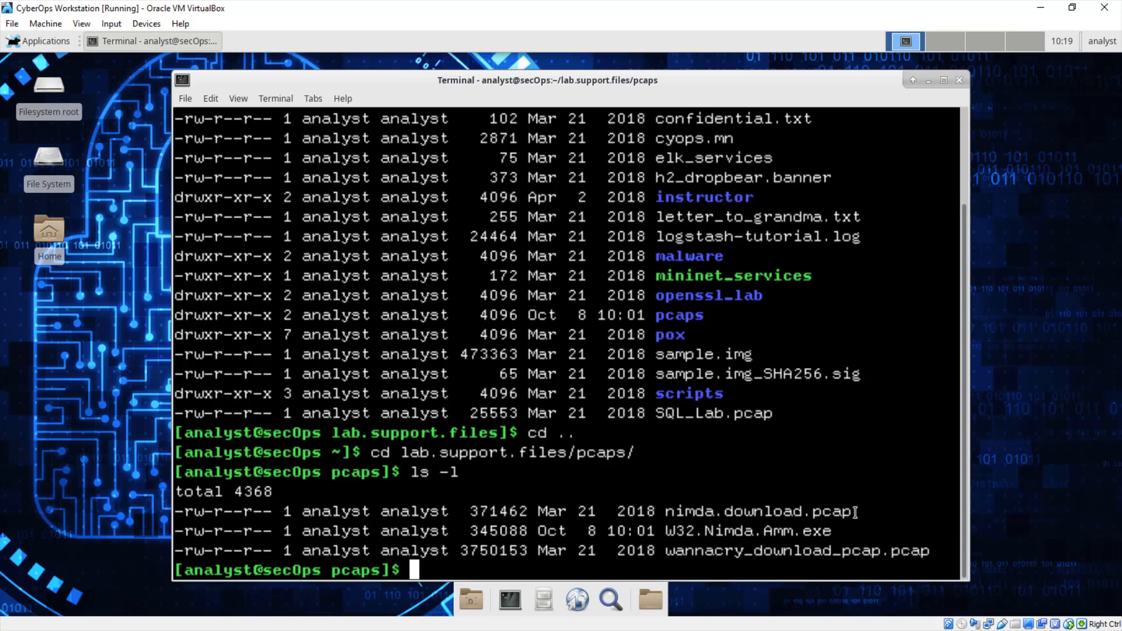
pyautogui.moveTo(856, 513); pyautogui.dragTo(673, 511)
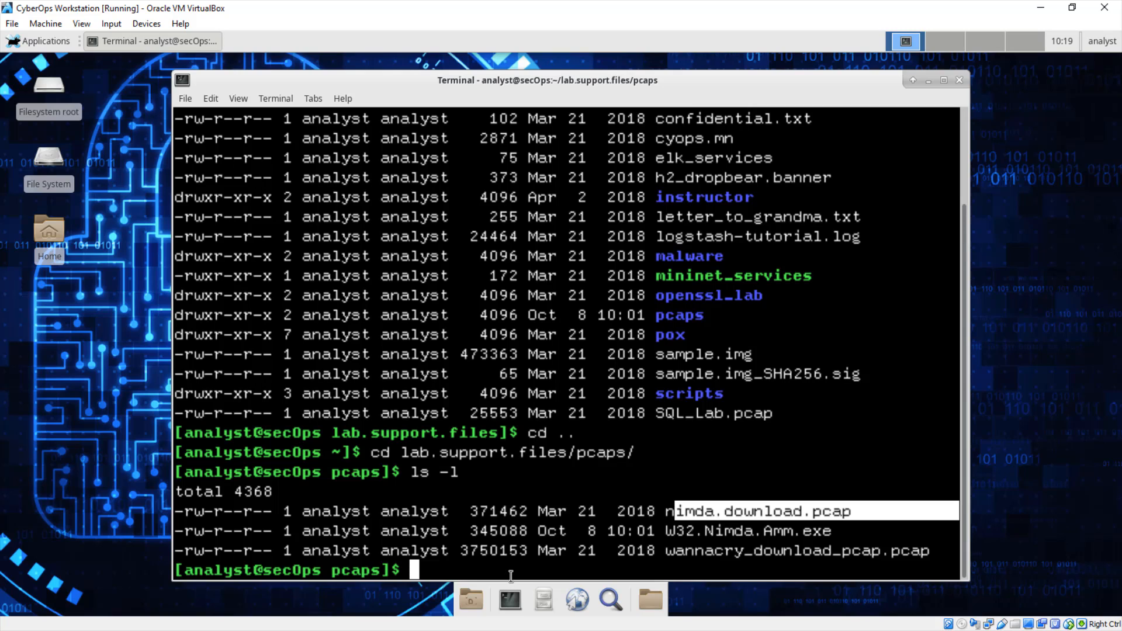
pyautogui.click(475, 570)
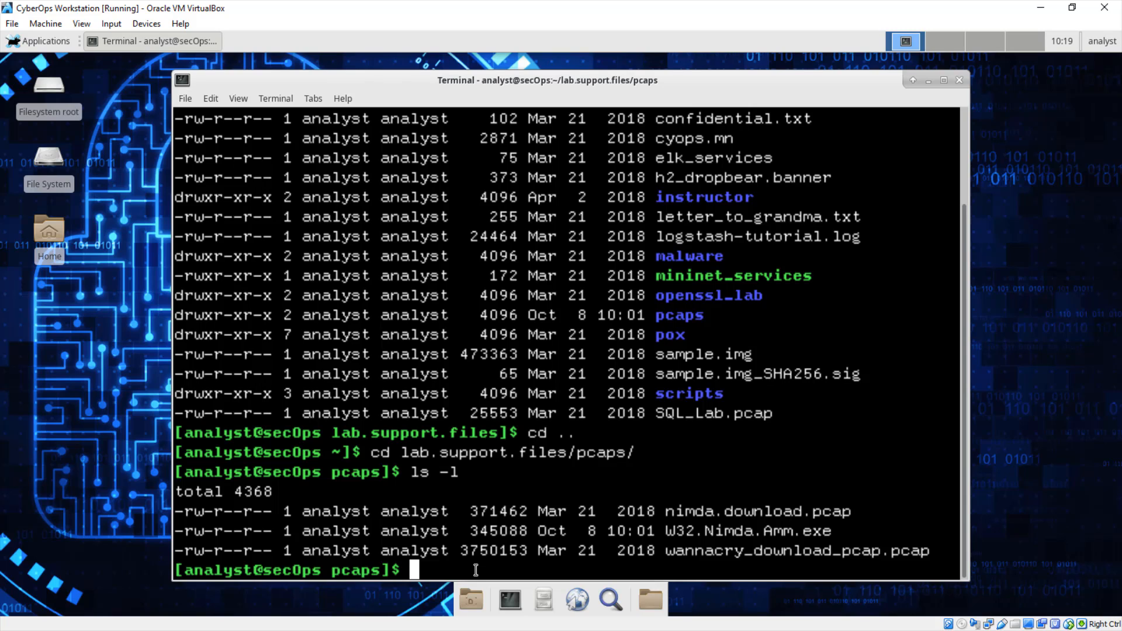
# Step: Open nimda.download.pcap in Wireshark from the terminal with the wireshark-gtk command
pyautogui.write('wireshark-gtk ')
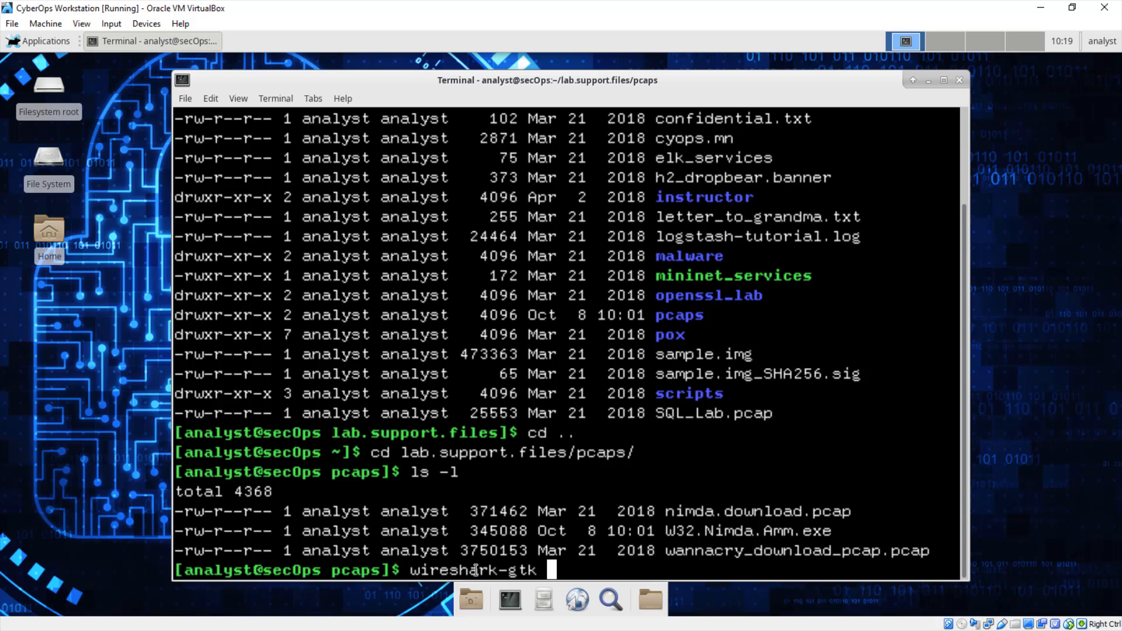
pyautogui.write('nim')
pyautogui.press('Tab')
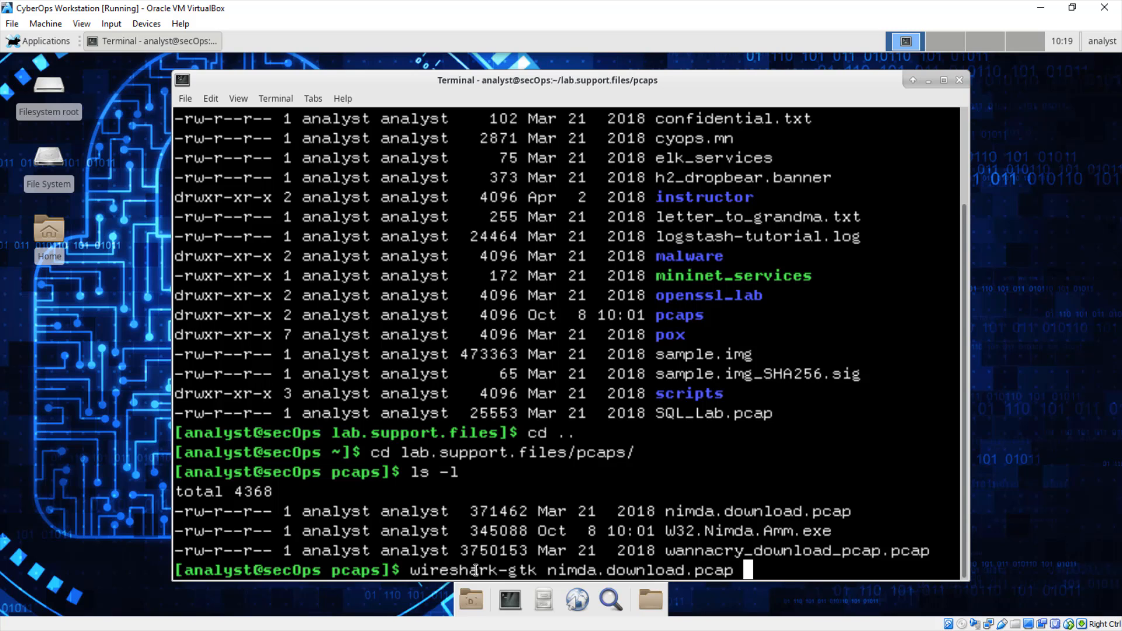
pyautogui.press('Return')
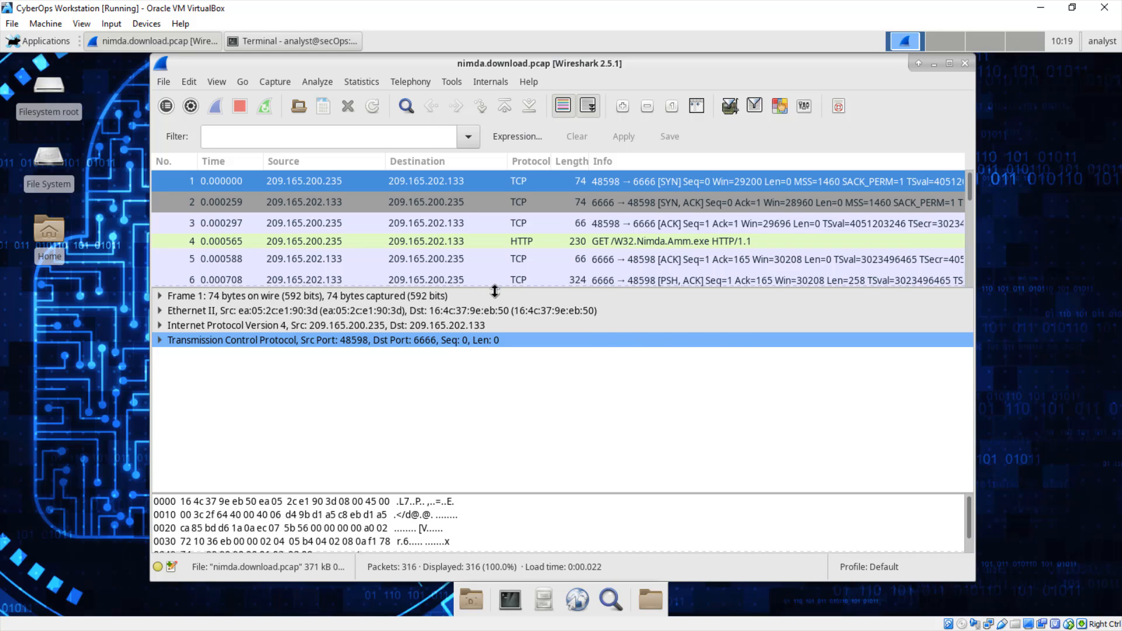
# Step: Inspect the Hypertext Transfer Protocol details of packet 4, the GET request for W32.Nimda.Amm.exe, enlarging the packet list and details areas
pyautogui.moveTo(494, 288); pyautogui.dragTo(494, 330)
pyautogui.click(542, 244)
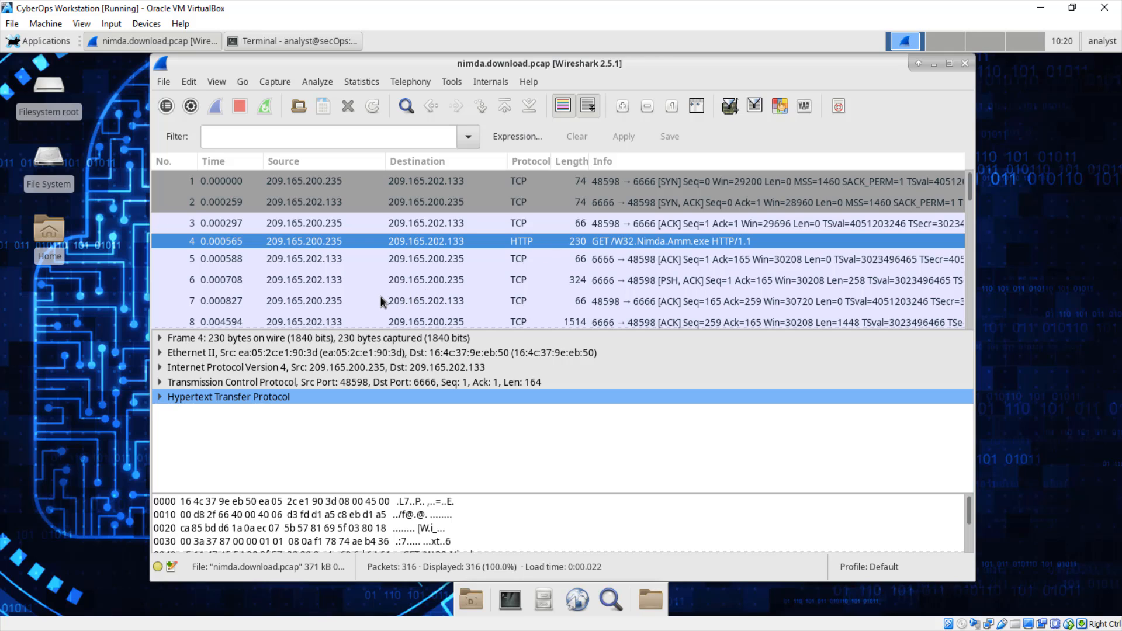
pyautogui.click(160, 397)
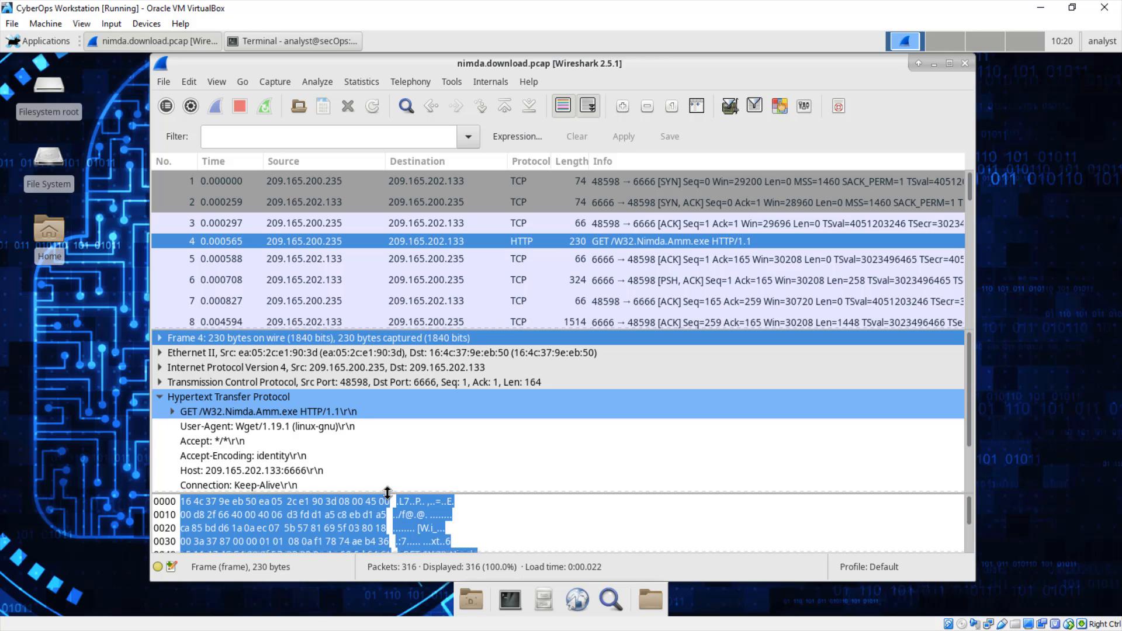
pyautogui.moveTo(388, 493); pyautogui.dragTo(387, 541)
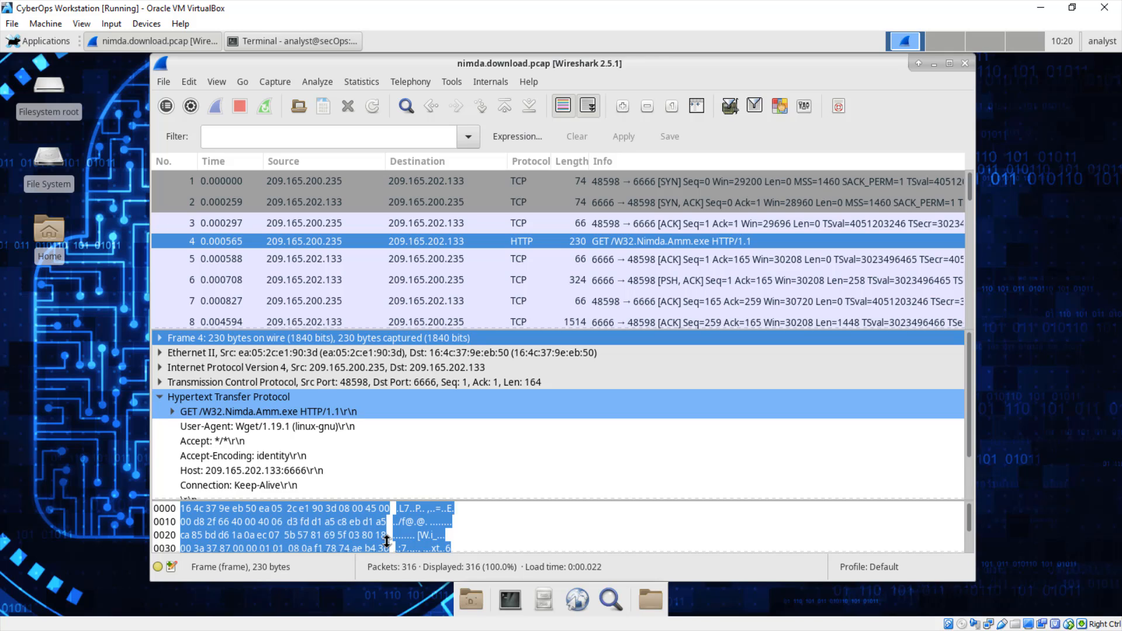
# Step: Follow the TCP stream of packet 4, examine the binary data below the HTTP headers in an enlarged window, and close the stream window
pyautogui.rightClick(528, 239)
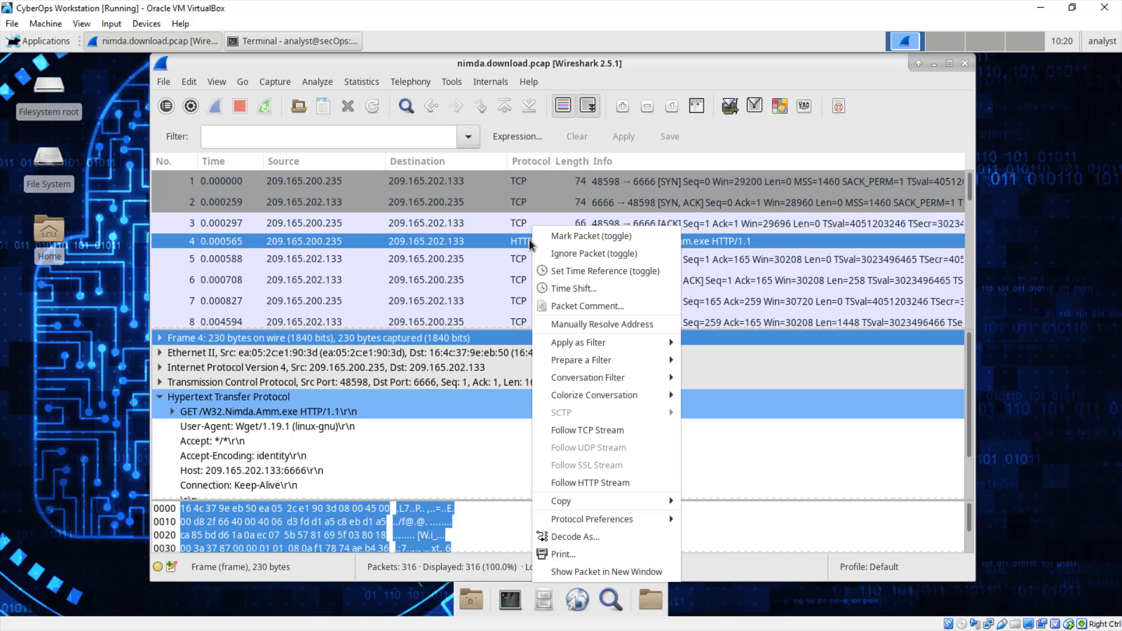
pyautogui.click(584, 429)
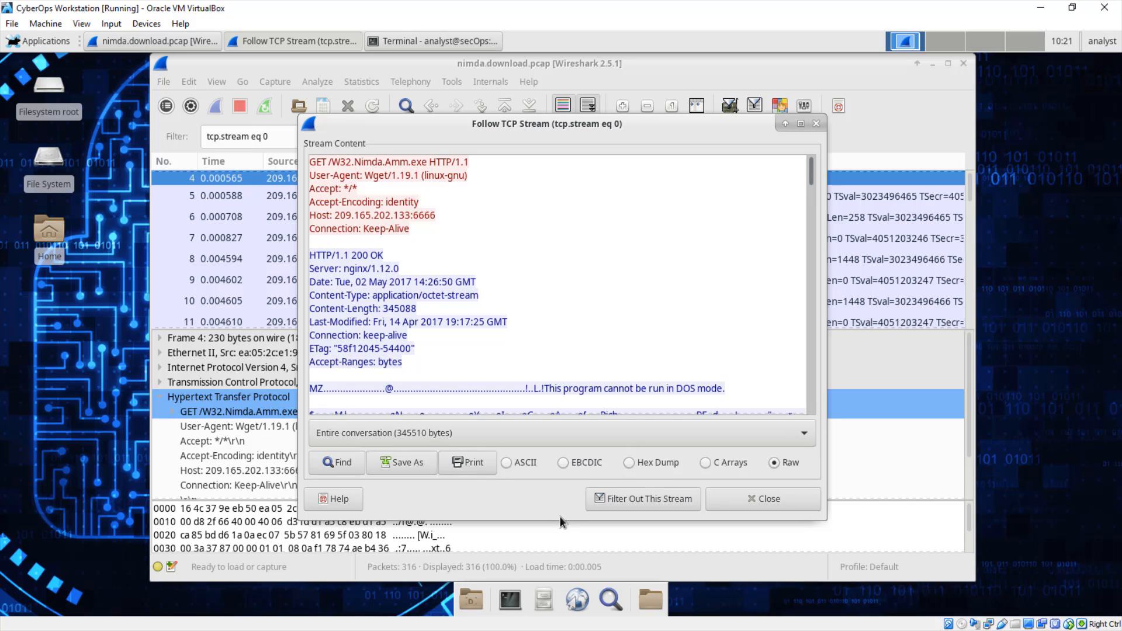
pyautogui.moveTo(560, 514); pyautogui.dragTo(560, 575)
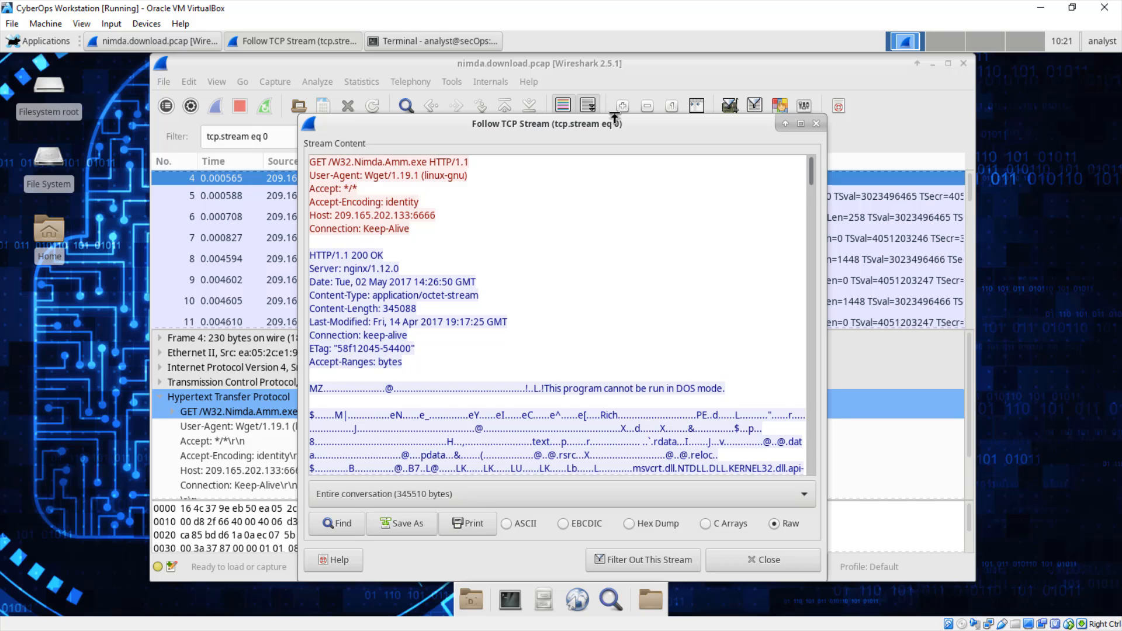
pyautogui.moveTo(614, 115); pyautogui.dragTo(622, 43)
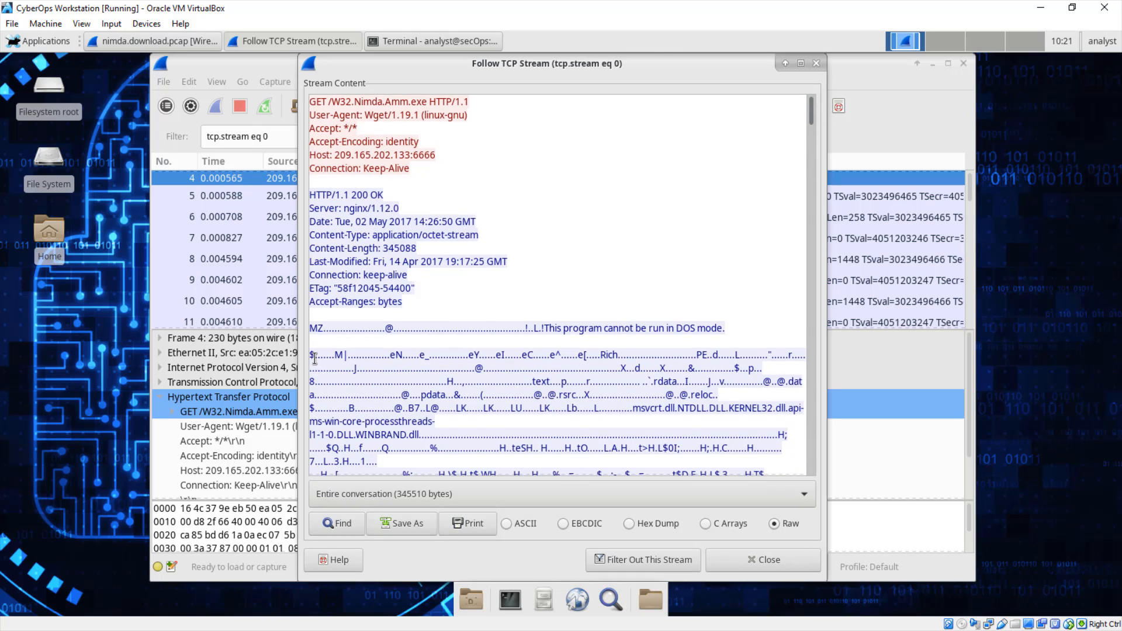
pyautogui.moveTo(312, 355); pyautogui.dragTo(530, 471)
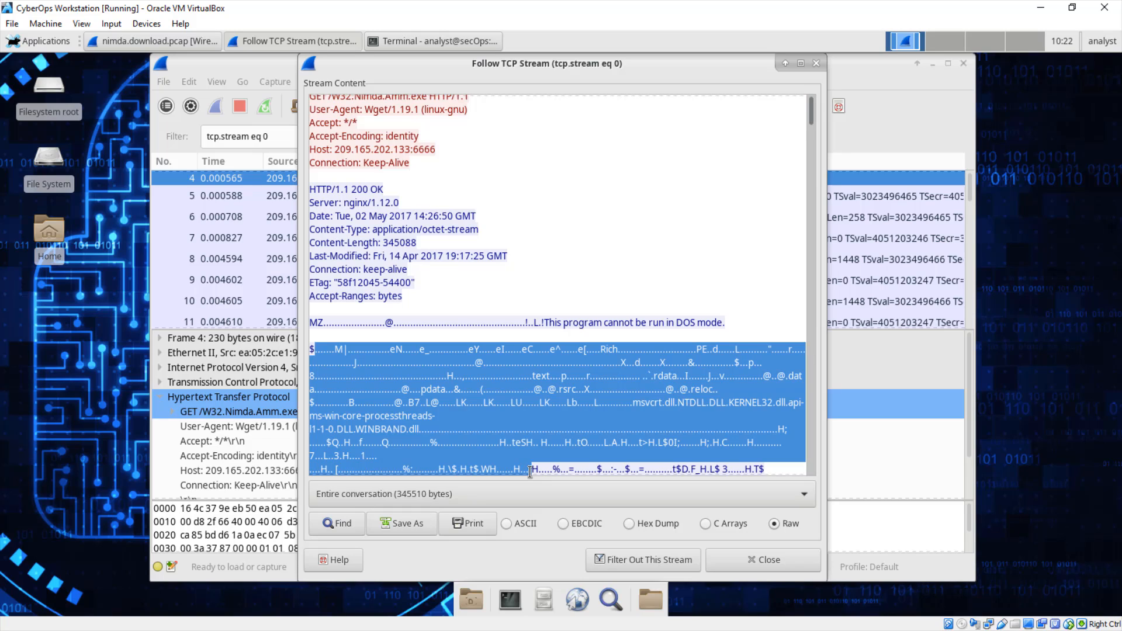
pyautogui.click(812, 66)
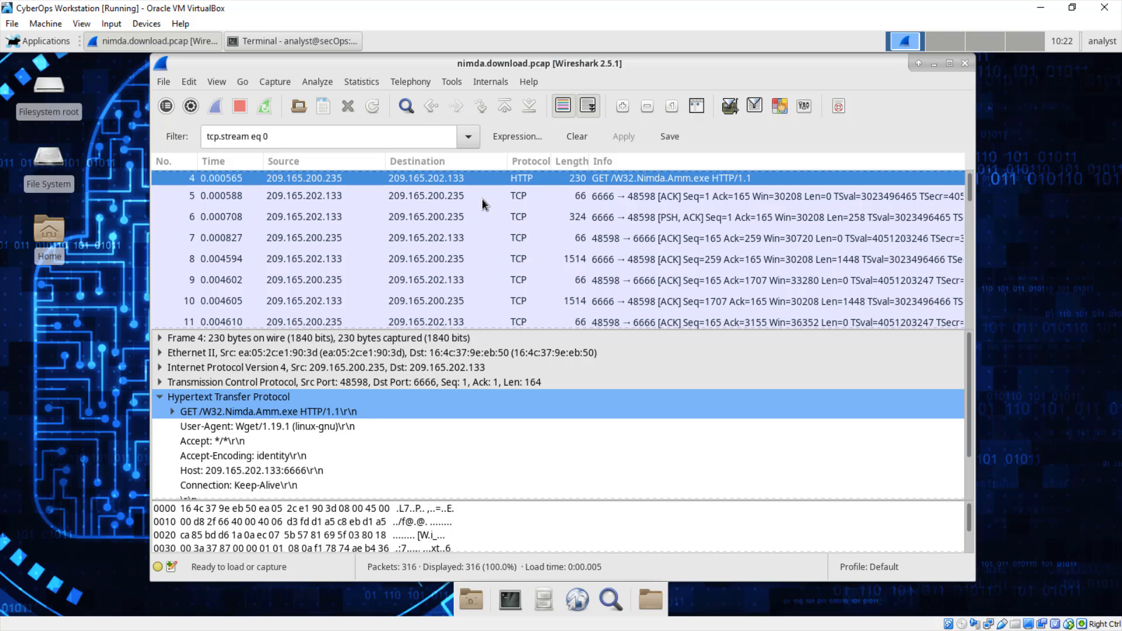
# Step: Export the HTTP object W32.Nimda.Amm.exe from the capture to the analyst home folder and close the object list
pyautogui.click(164, 83)
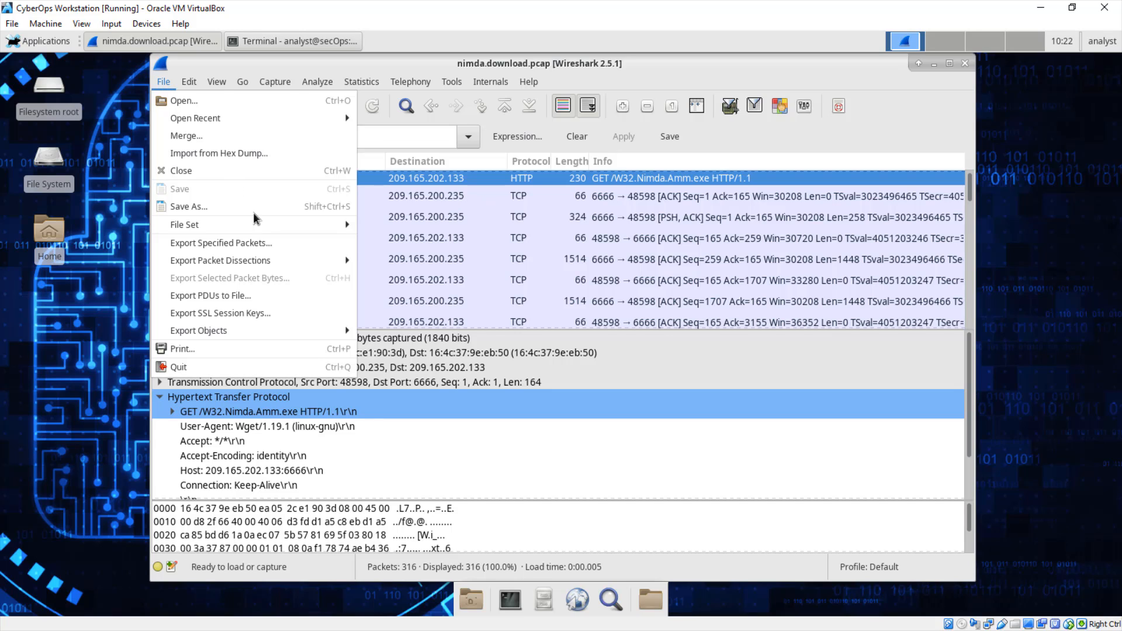
pyautogui.moveTo(264, 332)
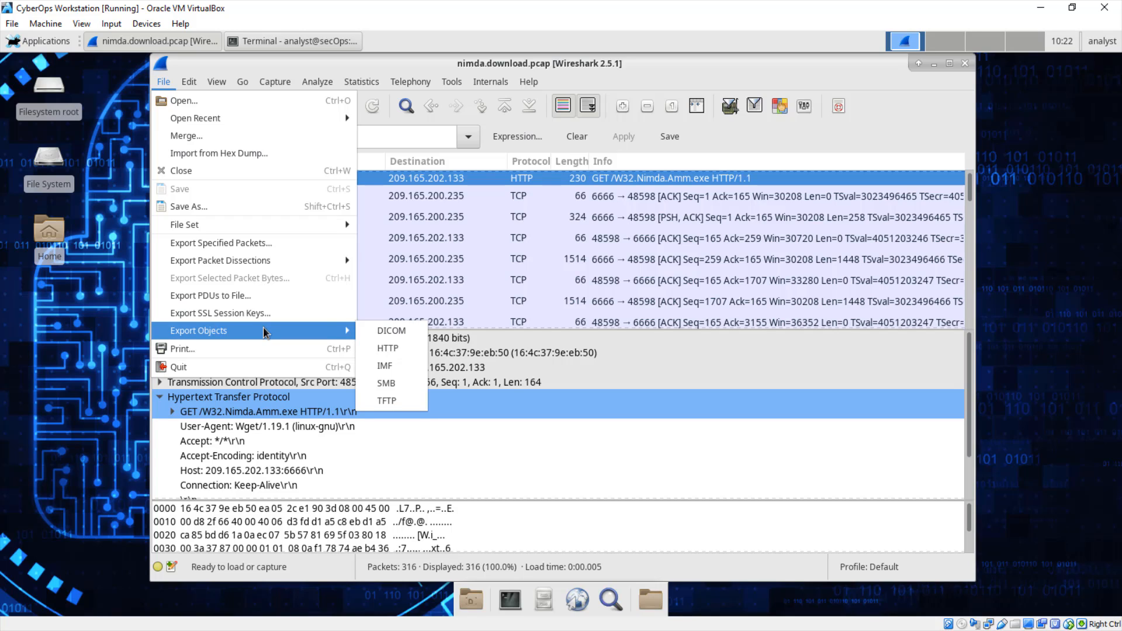
pyautogui.click(390, 351)
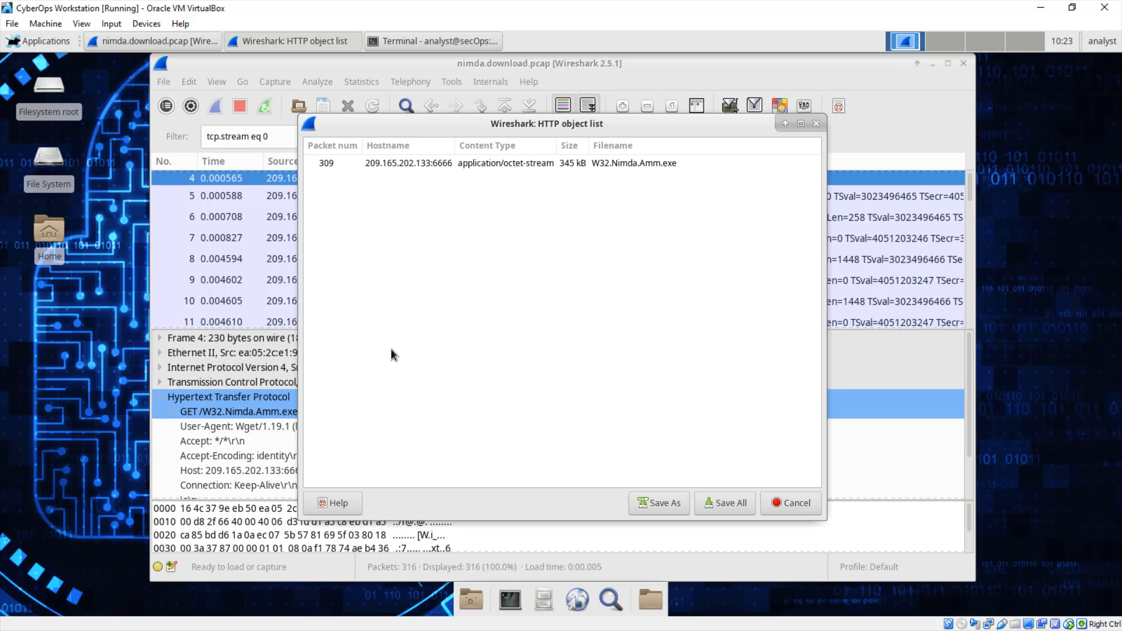
pyautogui.click(500, 166)
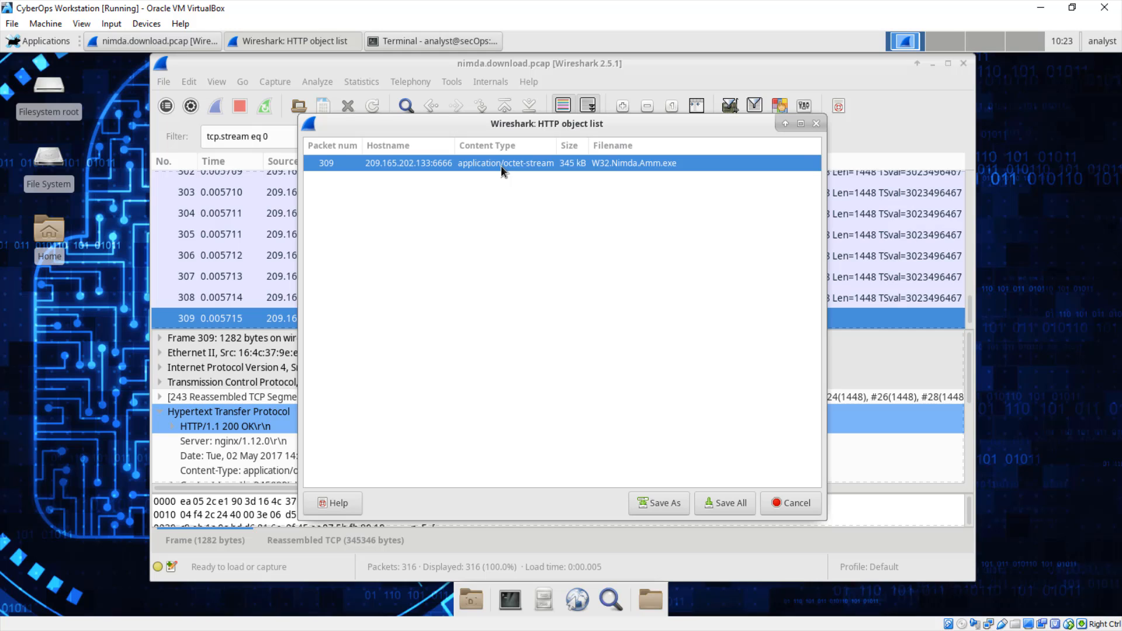
pyautogui.click(667, 504)
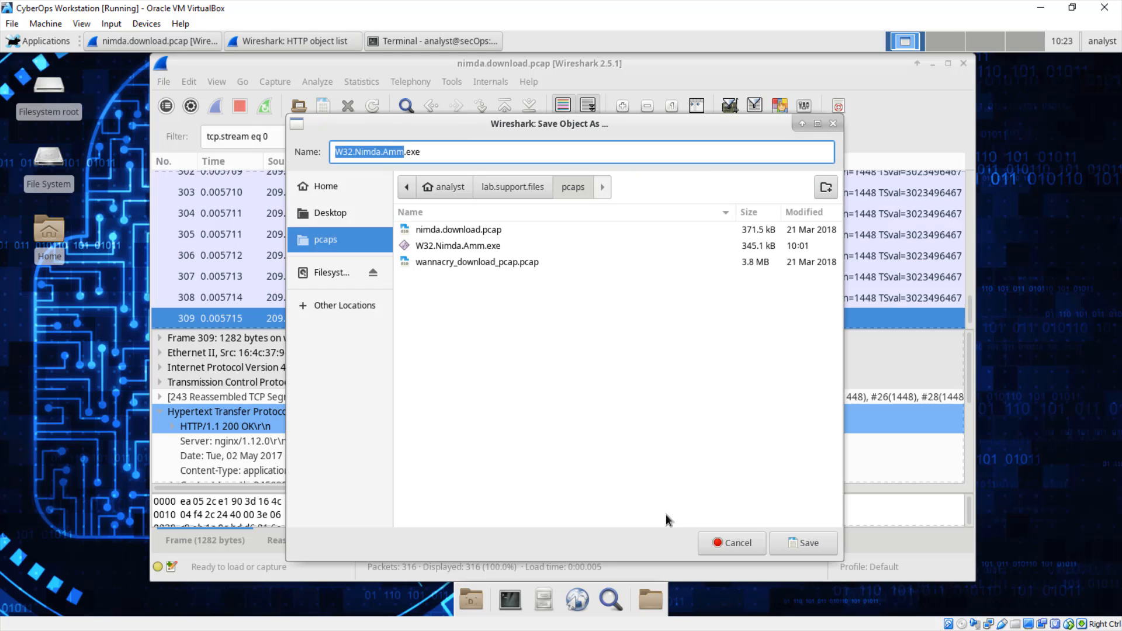
pyautogui.click(448, 192)
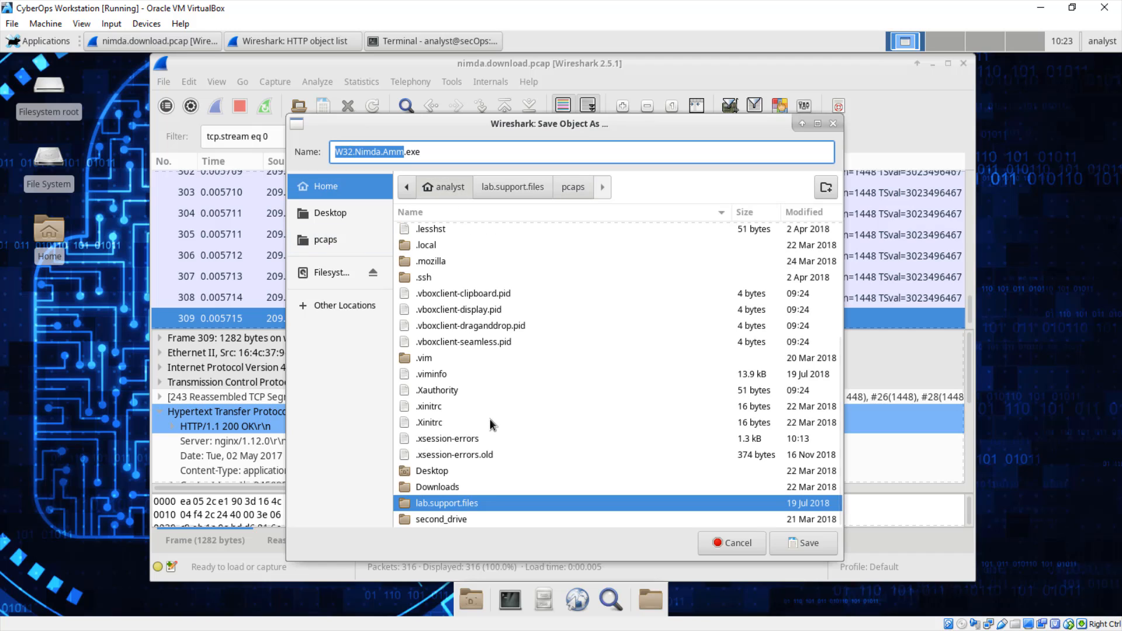
pyautogui.click(791, 542)
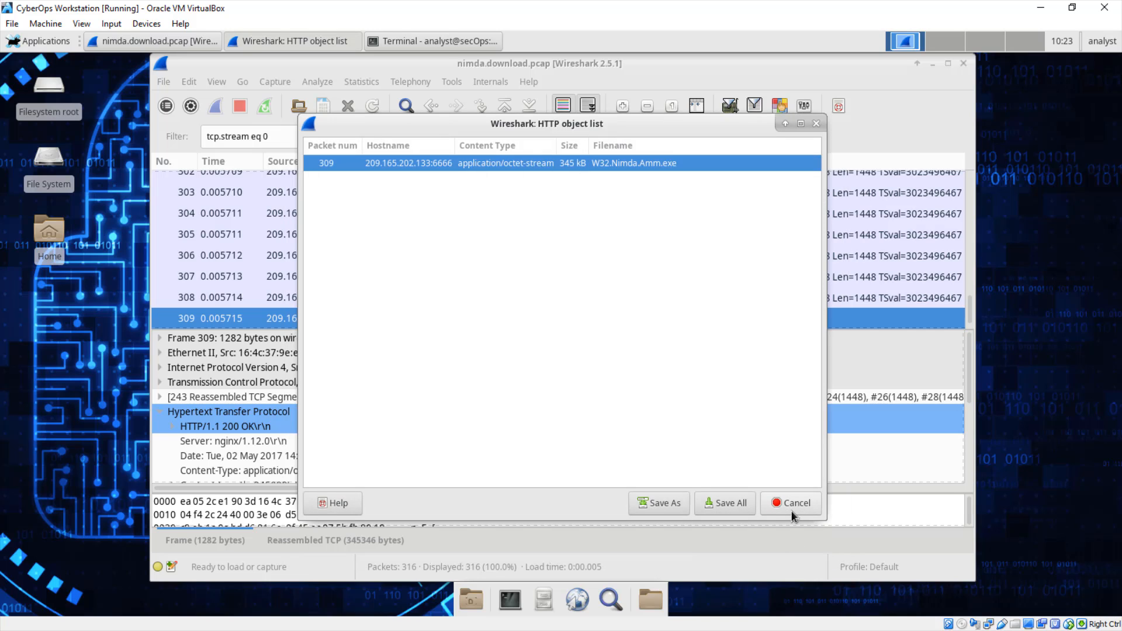
pyautogui.click(793, 513)
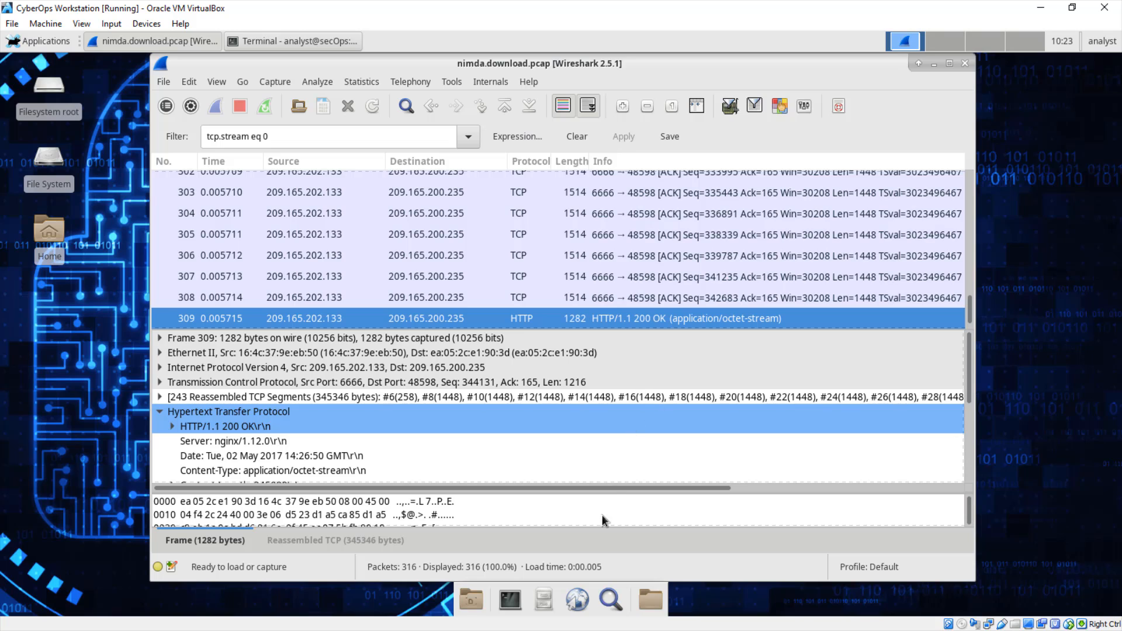
# Step: Open a new terminal window, change to /home/analyst/, and list its contents in long format with ls -l
pyautogui.click(507, 598)
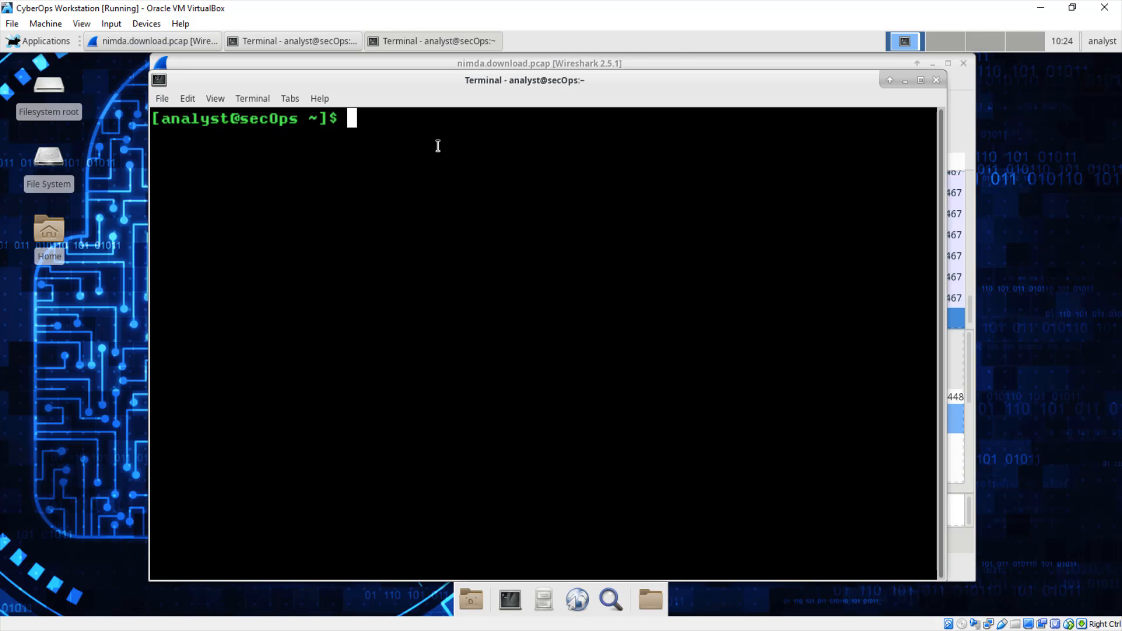
pyautogui.write('cd /h')
pyautogui.press('Tab')
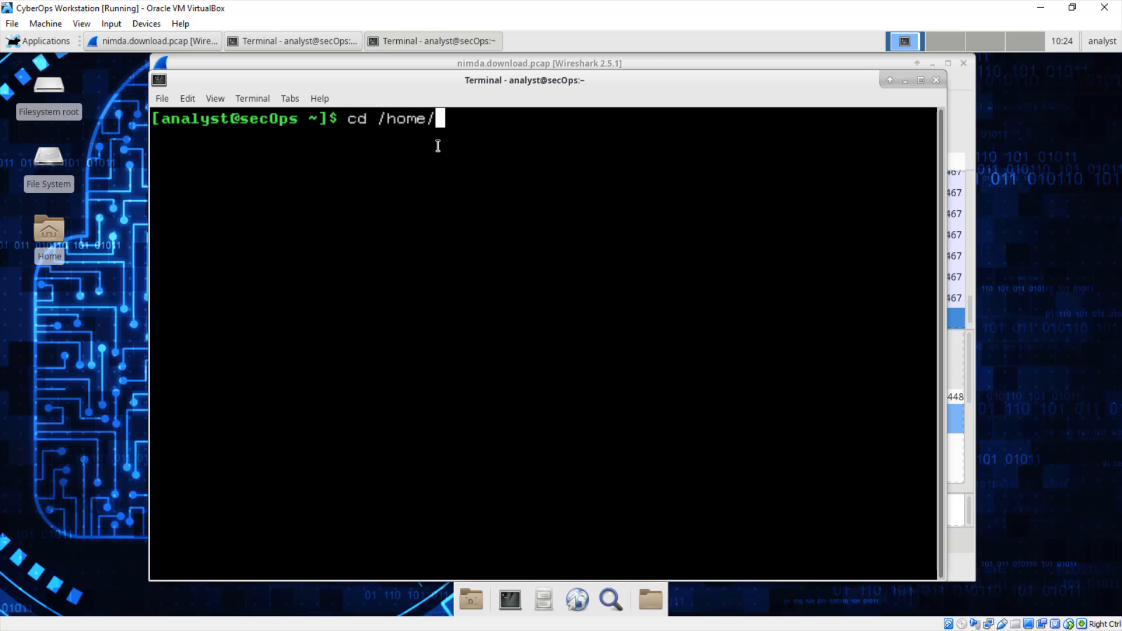
pyautogui.write('an')
pyautogui.press('Tab')
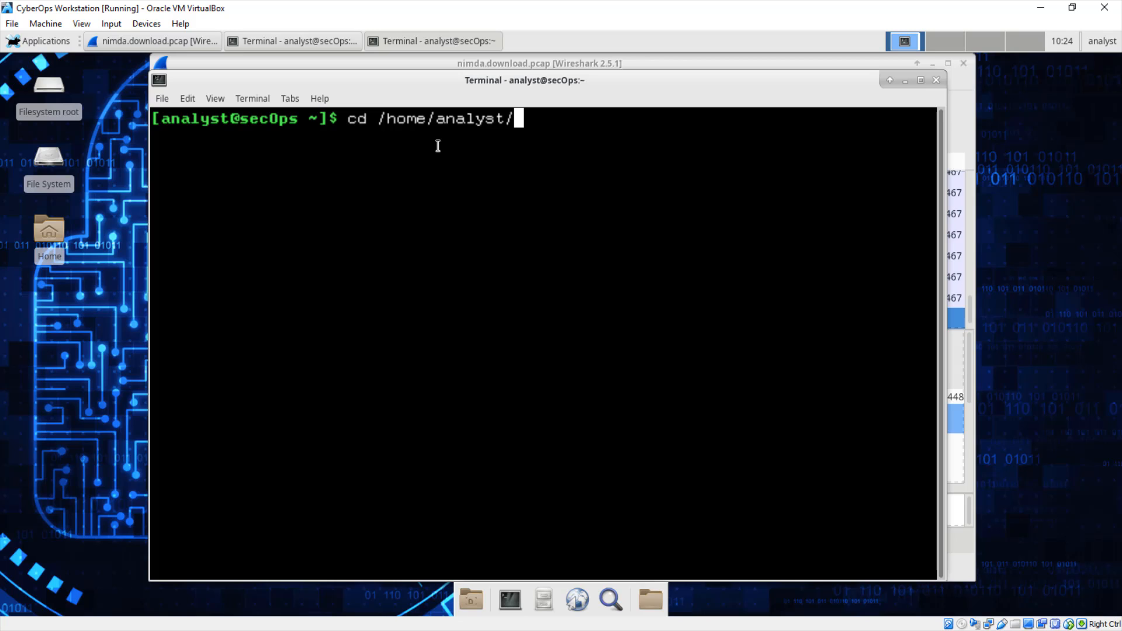
pyautogui.press('Return')
pyautogui.write('ls ')
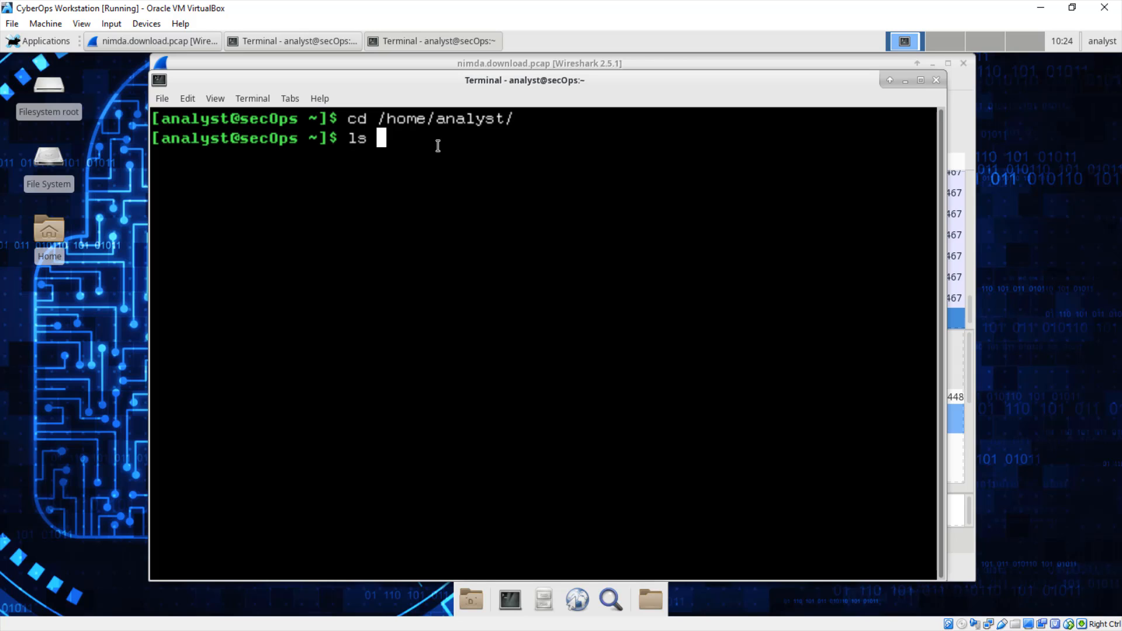
pyautogui.write('-l')
pyautogui.press('Return')
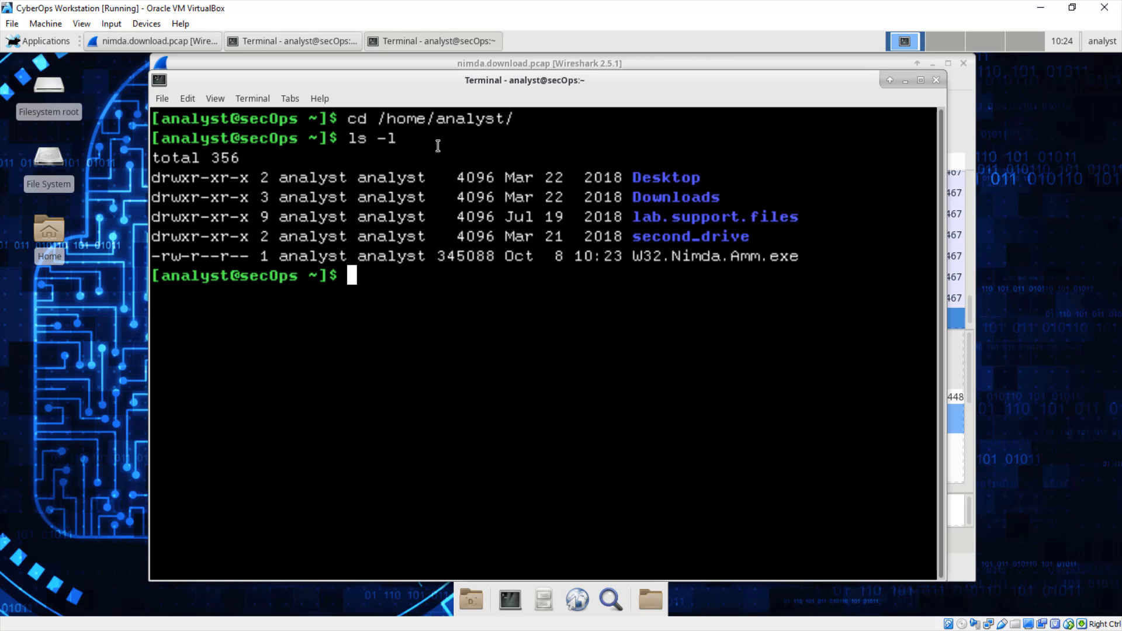
# Step: Check the type of W32.Nimda.Amm.exe with the file command and highlight the file name and the word "executable" in the output
pyautogui.moveTo(804, 256); pyautogui.dragTo(638, 249)
pyautogui.click(370, 279)
pyautogui.write('file')
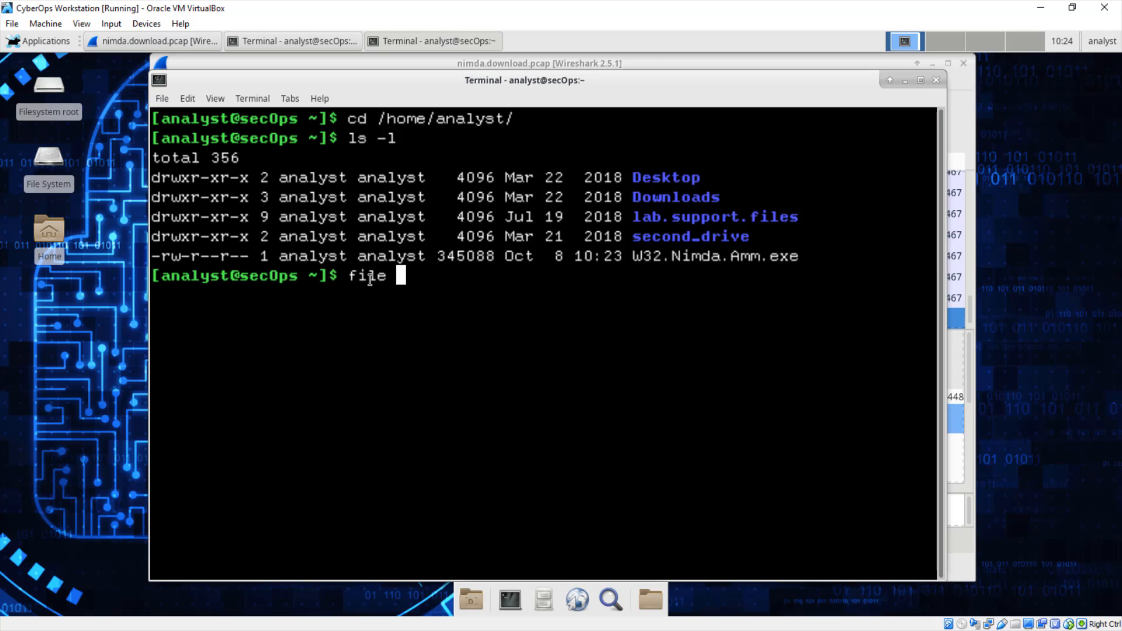
pyautogui.write(' W')
pyautogui.press('Tab')
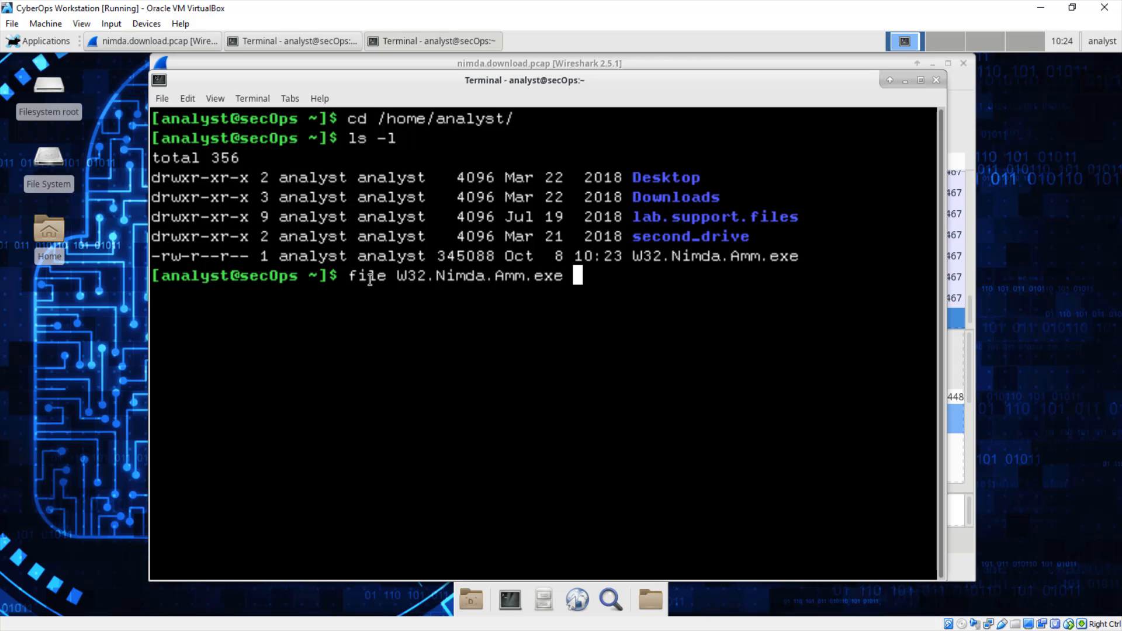
pyautogui.press('Return')
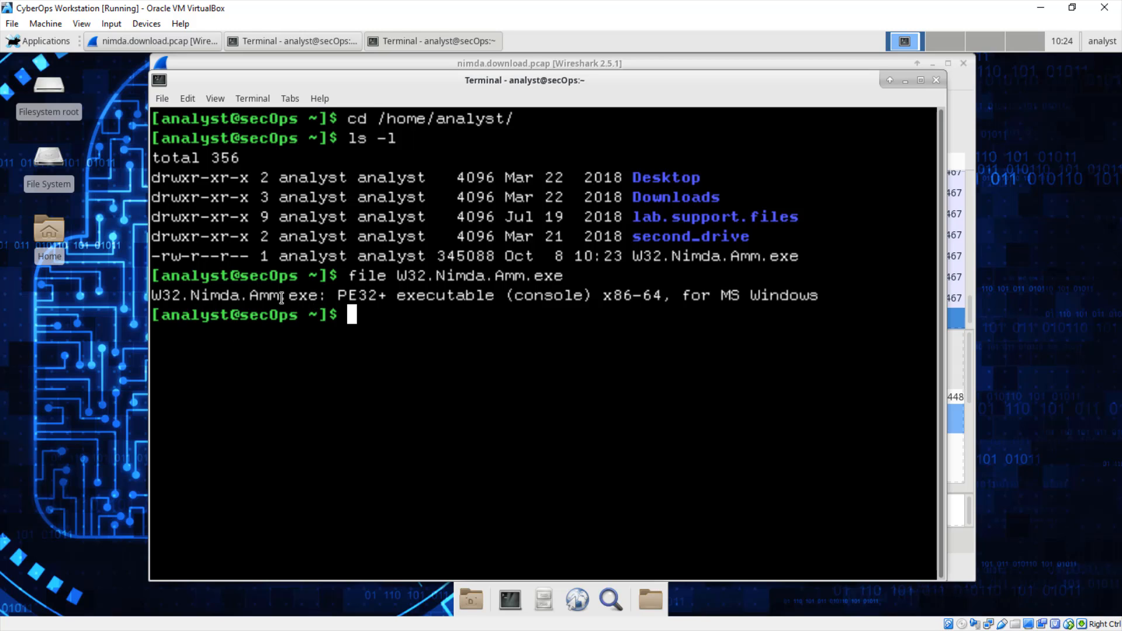
pyautogui.moveTo(326, 295); pyautogui.dragTo(158, 294)
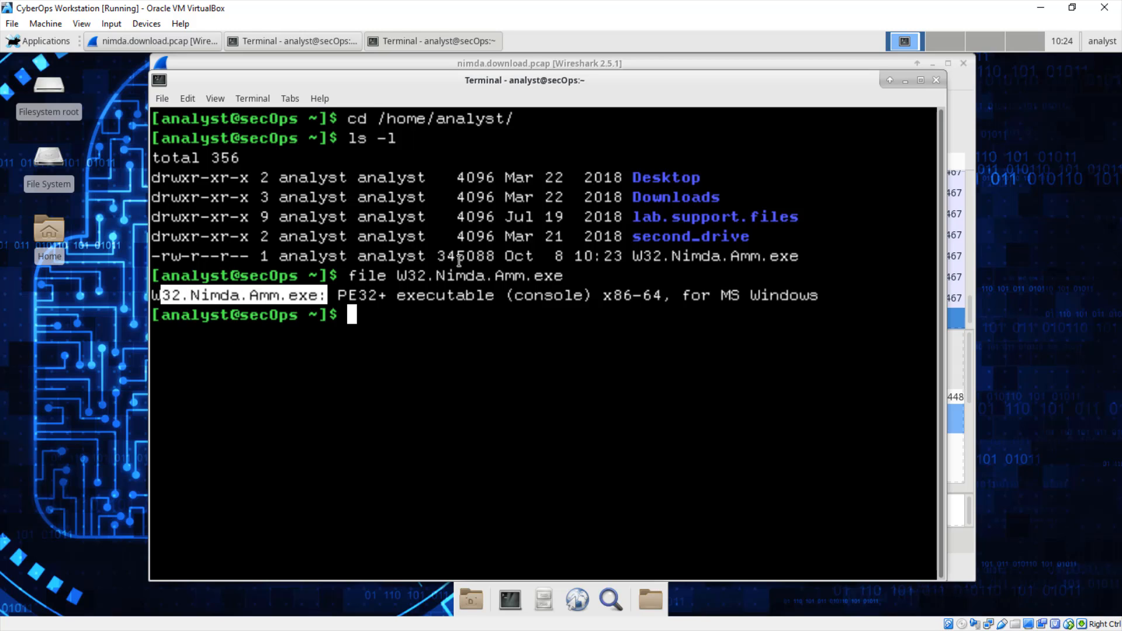
pyautogui.moveTo(502, 296); pyautogui.dragTo(394, 296)
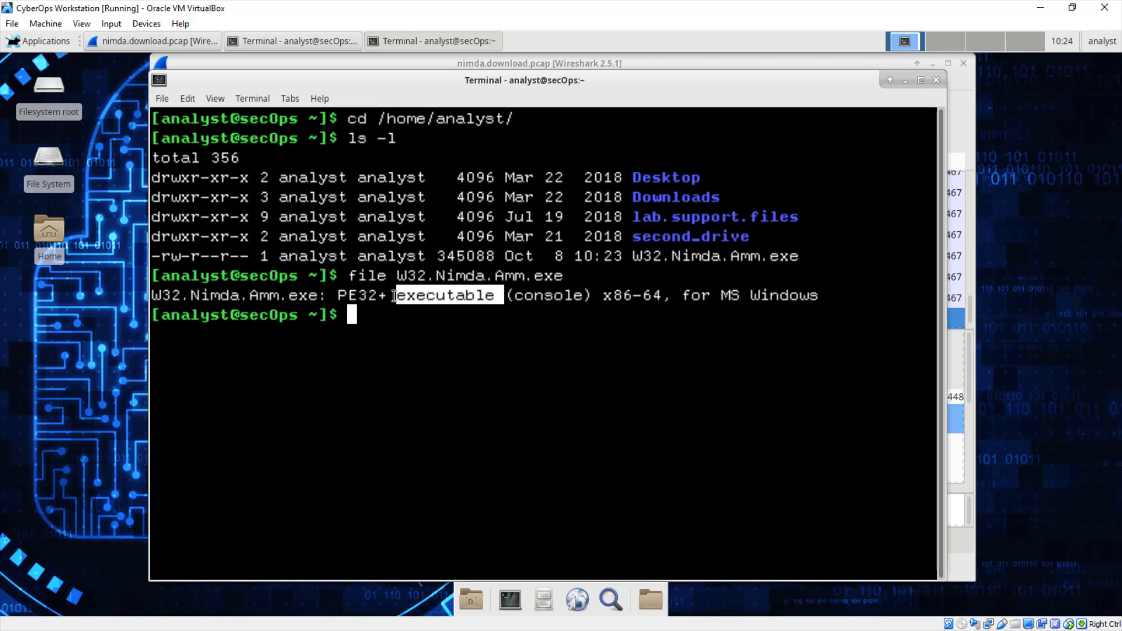